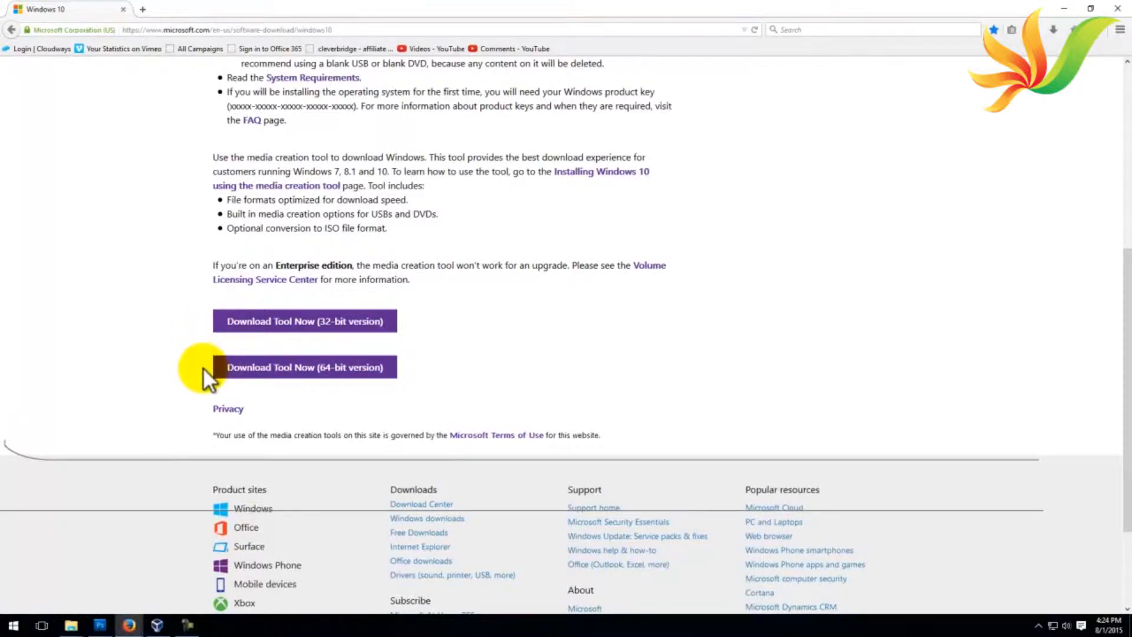
# - Download the 64-bit version of the media creation tool from the Windows 10 page and run the saved file
pyautogui.click(220, 371)
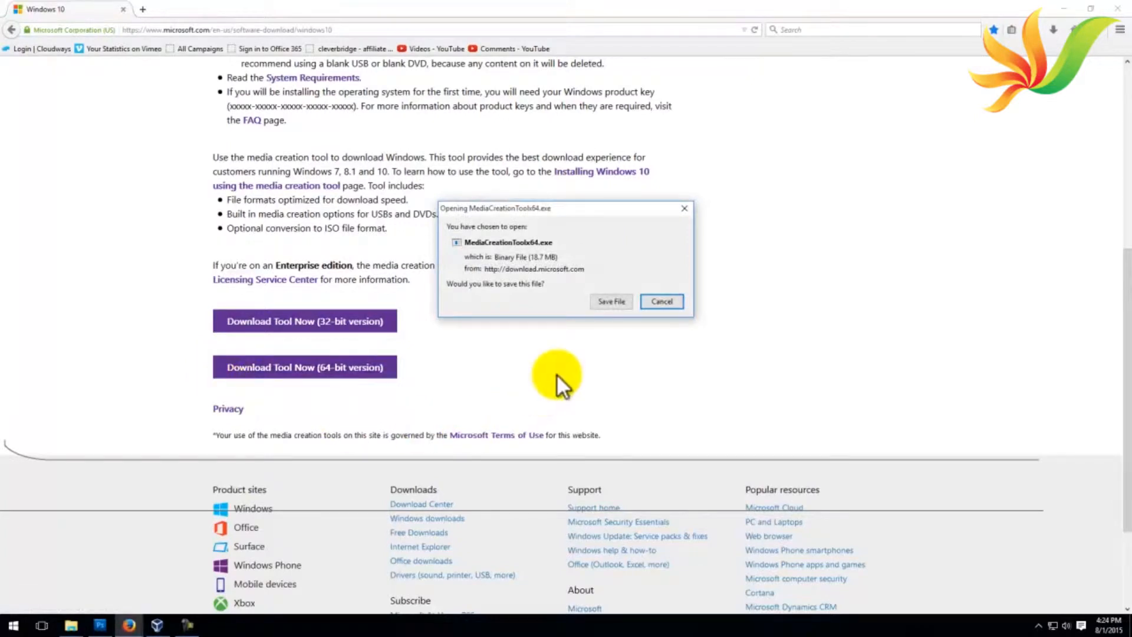
pyautogui.click(592, 307)
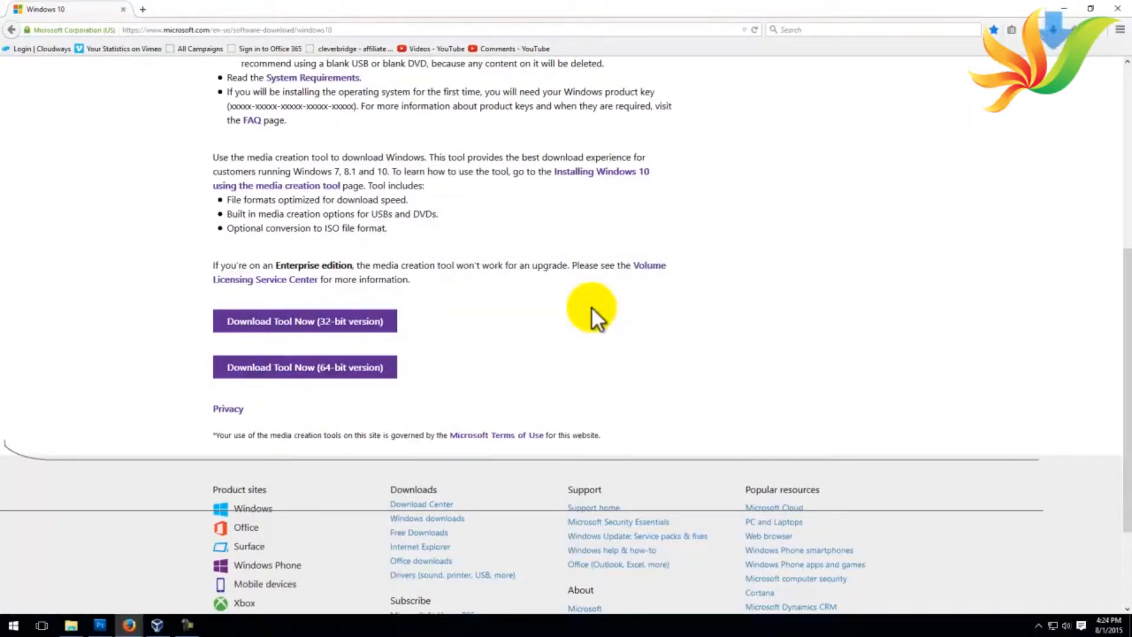
pyautogui.click(1051, 31)
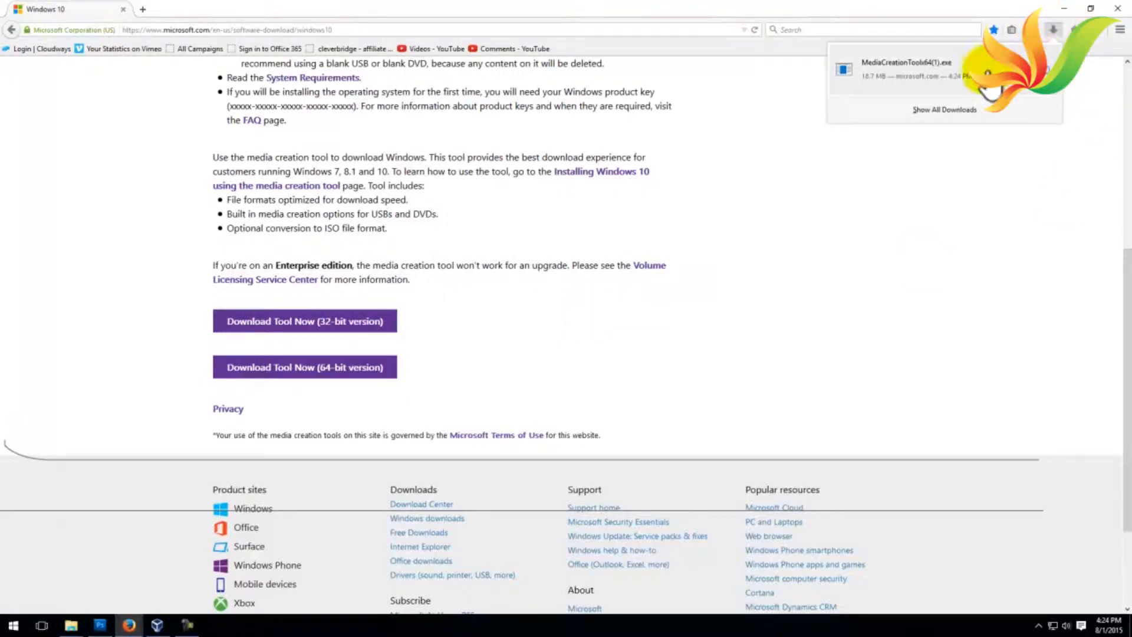
pyautogui.click(985, 79)
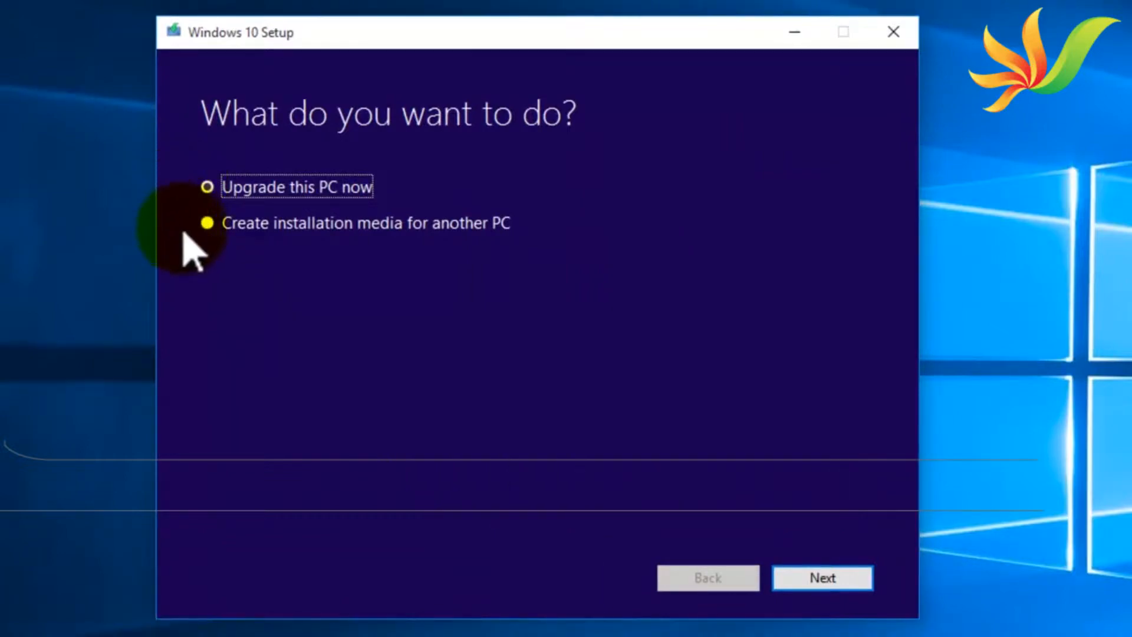
# - Choose to create installation media for another PC, with English (United States), Windows 10 Pro and 64-bit (x64) architecture
pyautogui.click(206, 229)
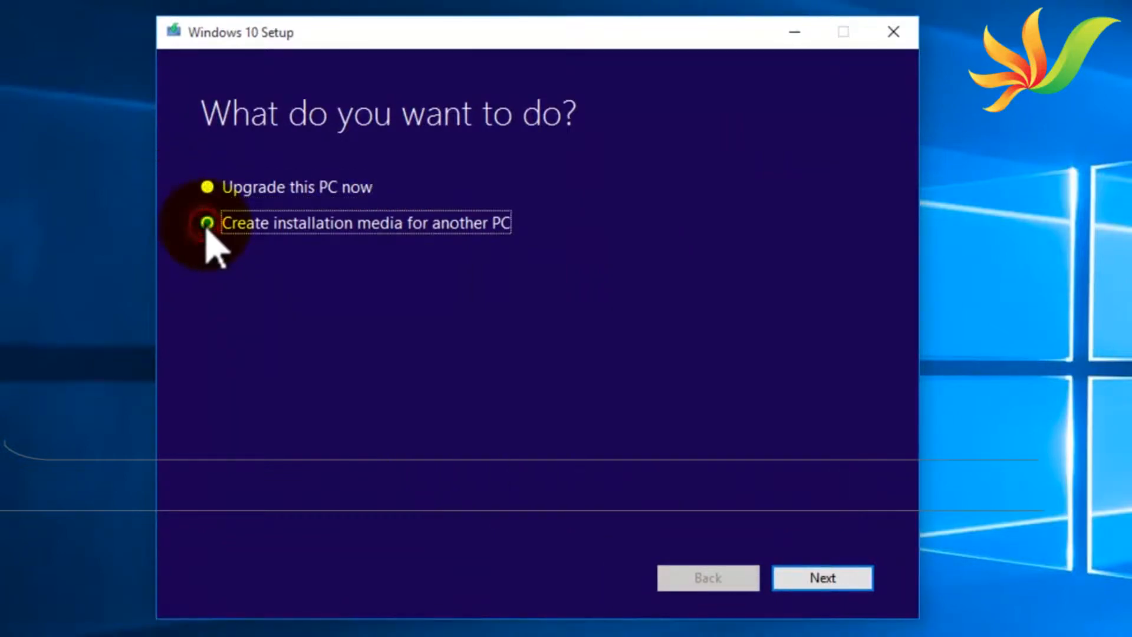
pyautogui.click(796, 582)
pyautogui.click(519, 210)
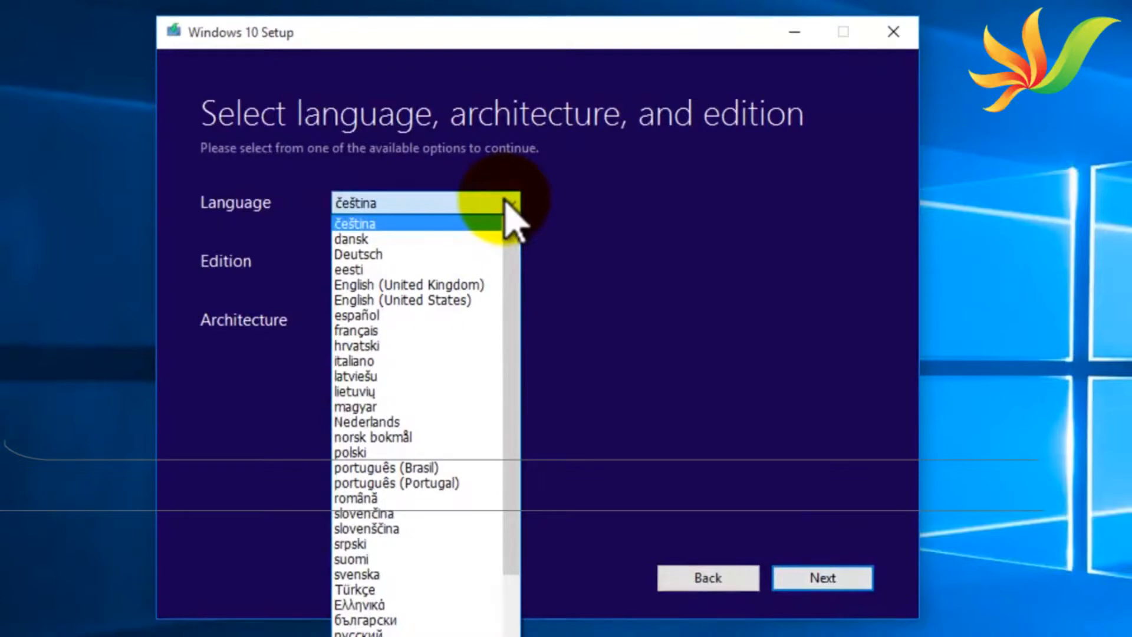
pyautogui.click(477, 300)
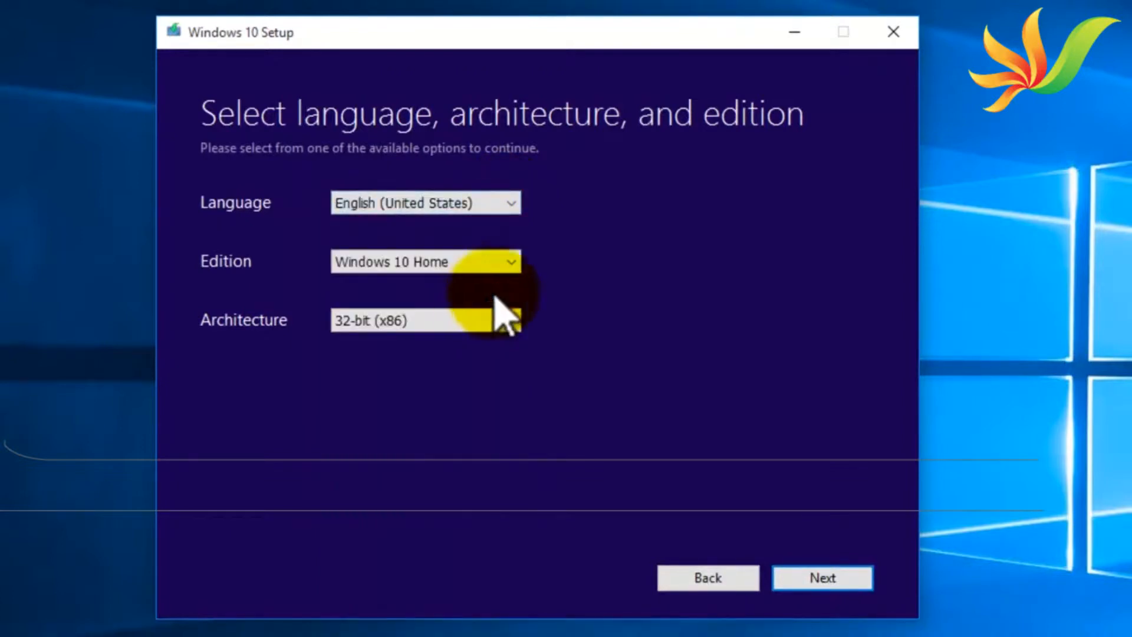
pyautogui.click(511, 263)
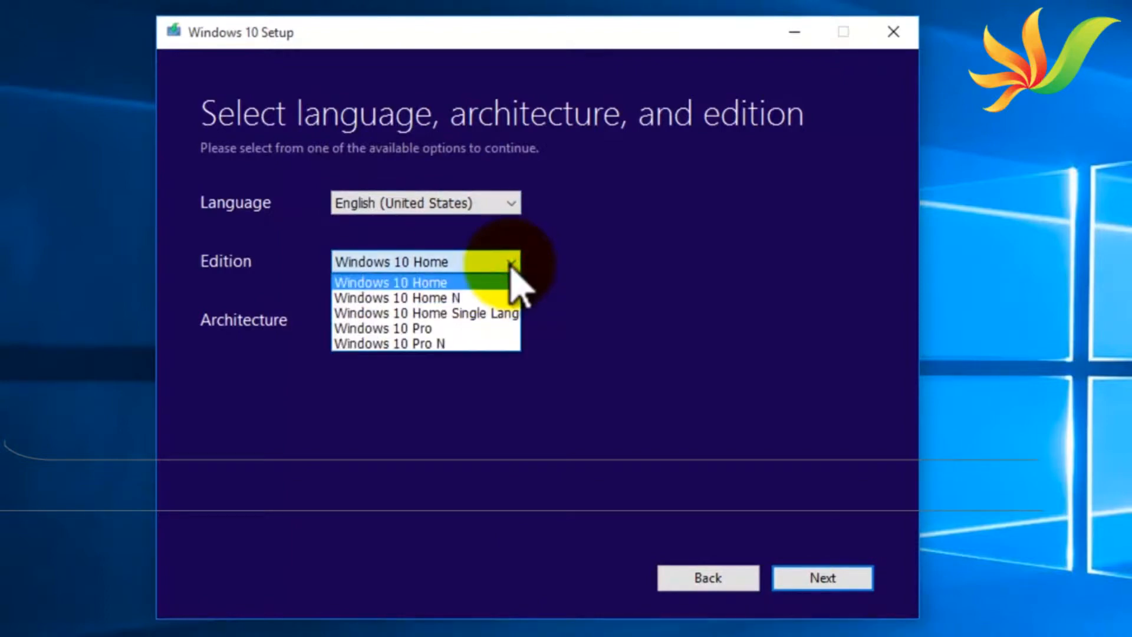
pyautogui.click(487, 328)
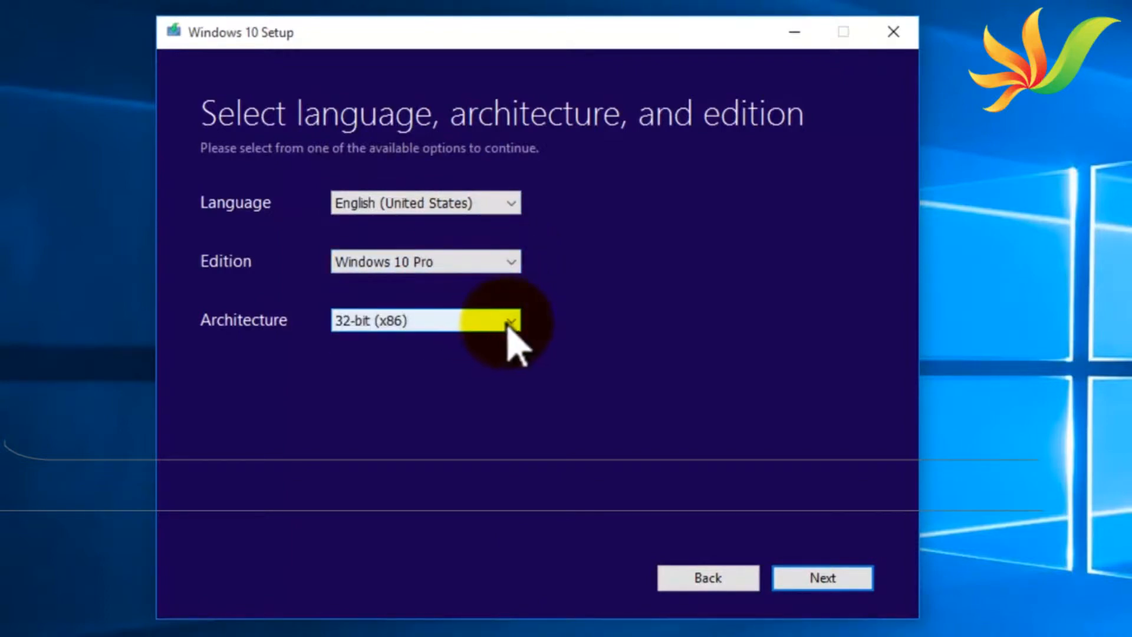
pyautogui.click(513, 321)
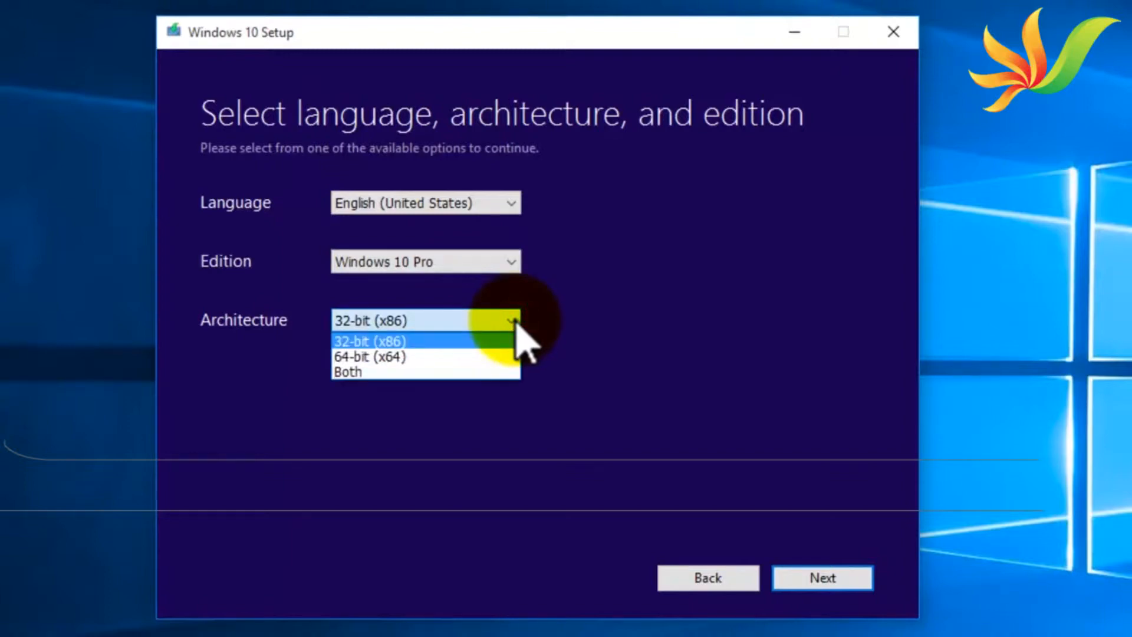
pyautogui.click(488, 356)
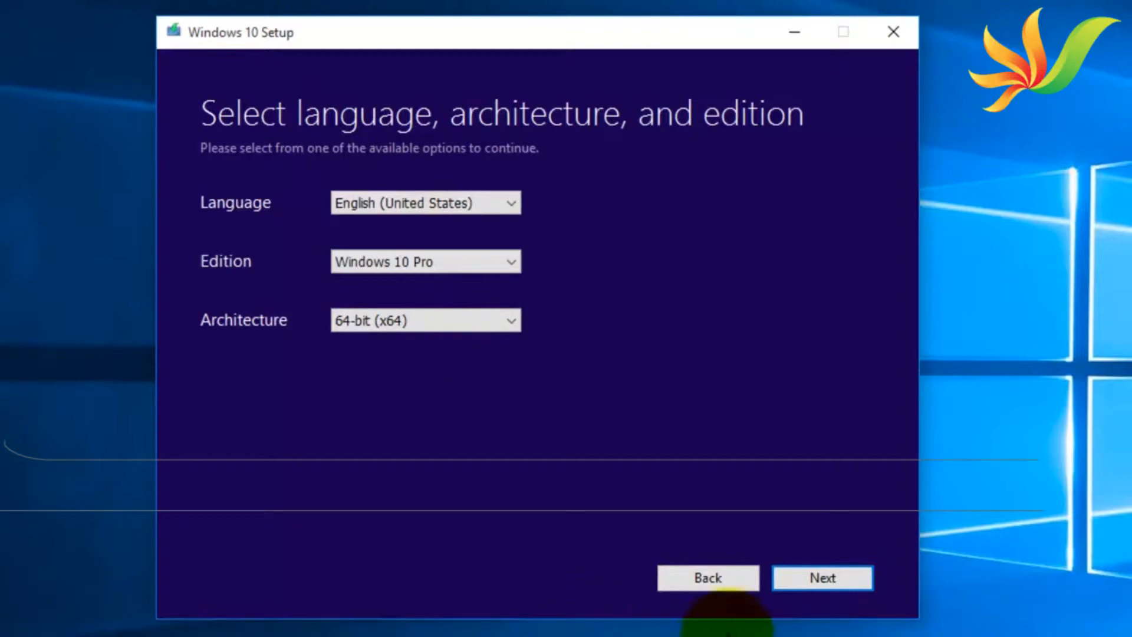
pyautogui.click(786, 585)
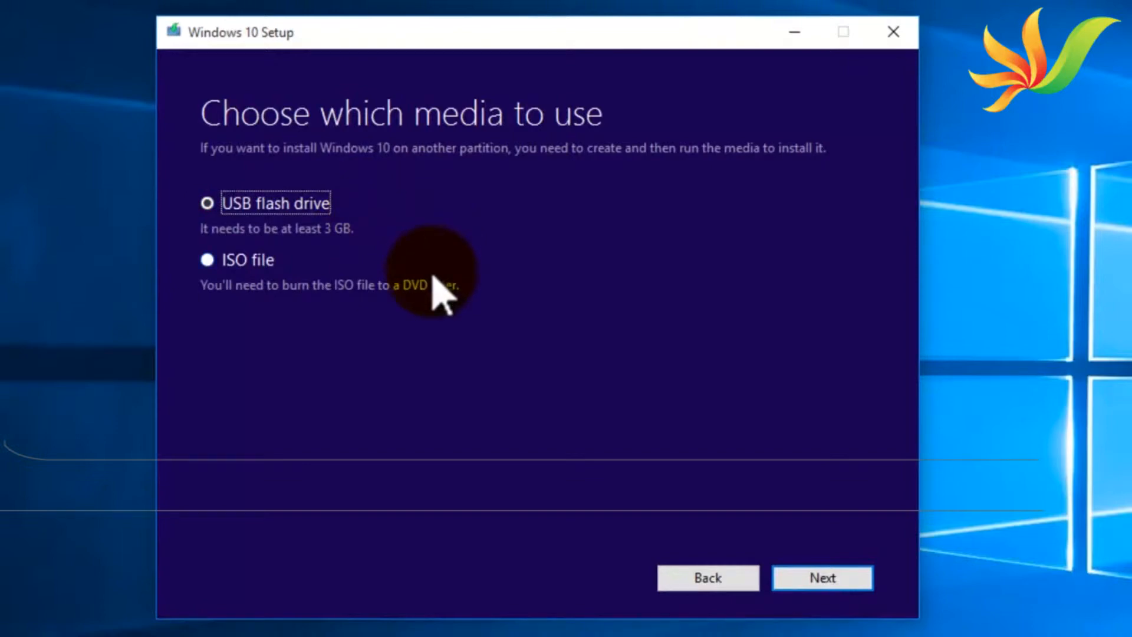
# - Create the installation media on the USB flash drive F:, refreshing the drive list to find it, and finish the setup tool
pyautogui.click(781, 583)
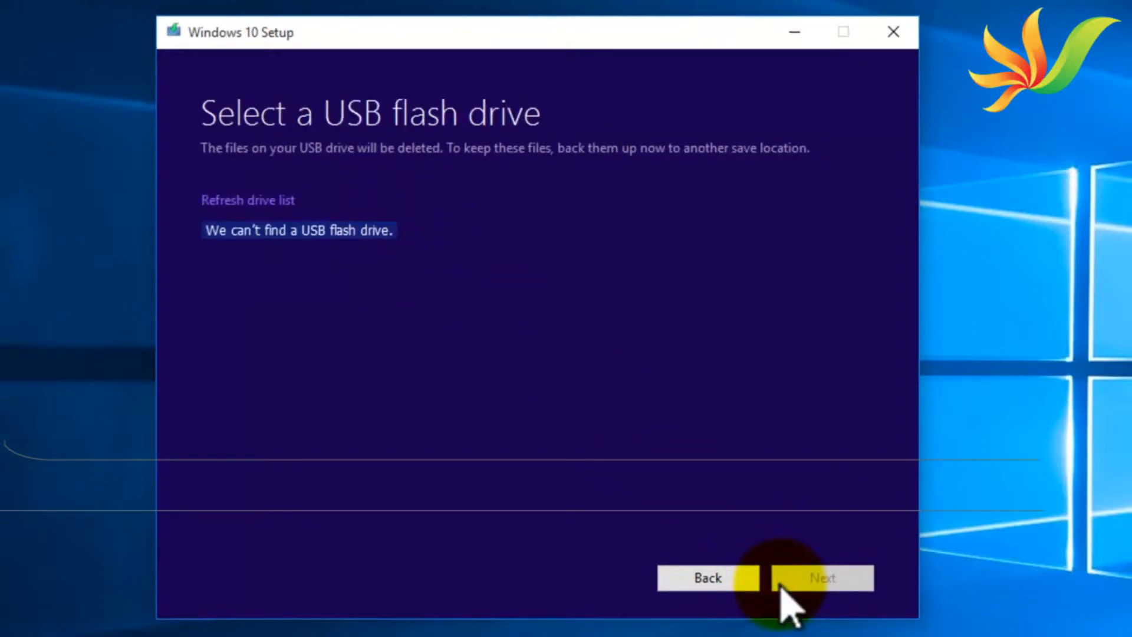
pyautogui.click(213, 202)
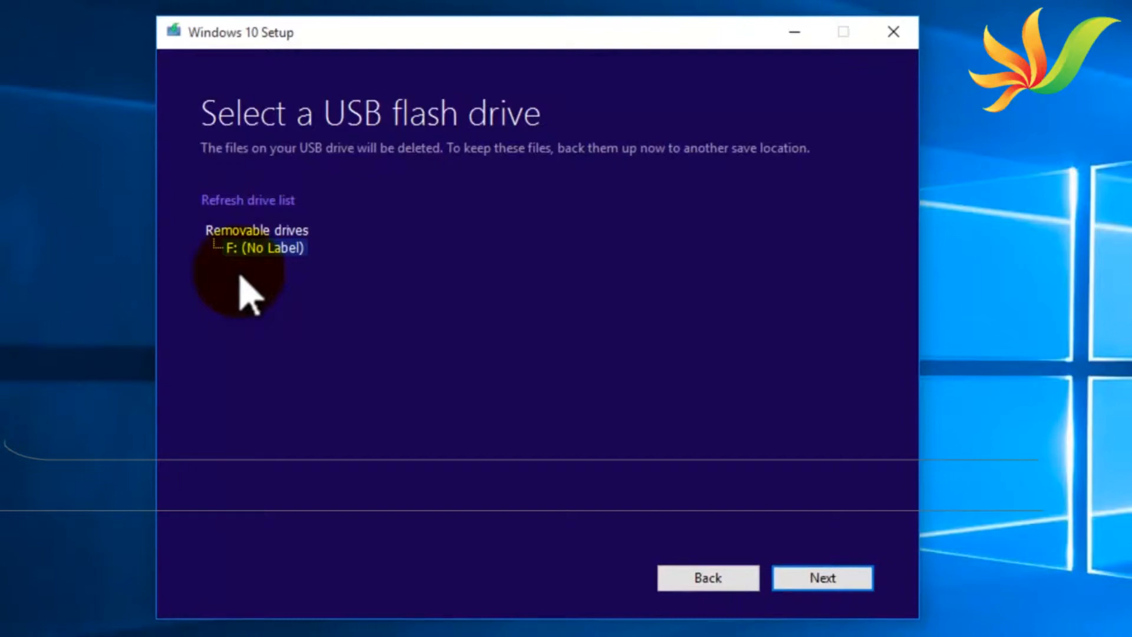
pyautogui.click(814, 581)
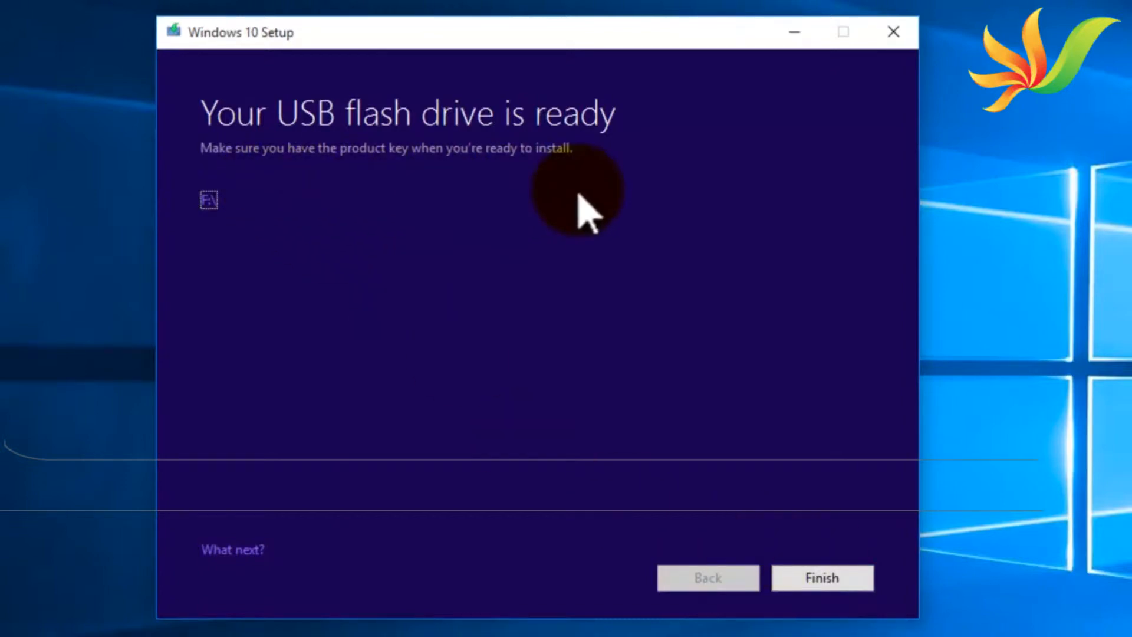
pyautogui.click(830, 579)
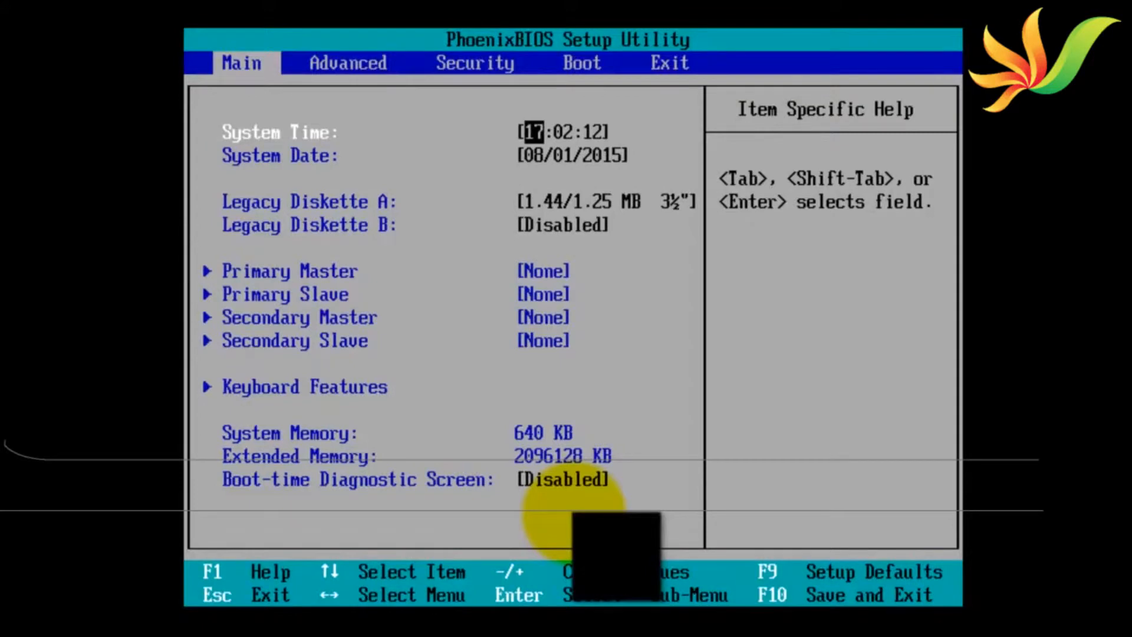
# - Set the BIOS boot order to Removable Devices, Hard Drive, CD-ROM Drive, Network boot, and save and exit the setup utility
pyautogui.press('Right')
pyautogui.press('Right')
pyautogui.press('Right')
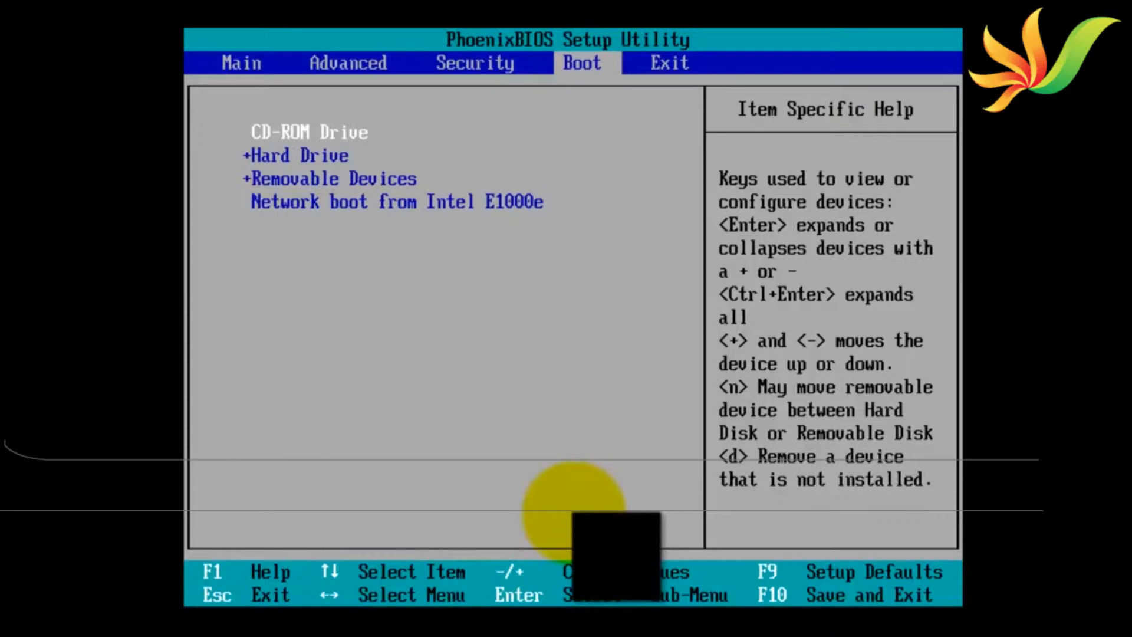
pyautogui.press('-')
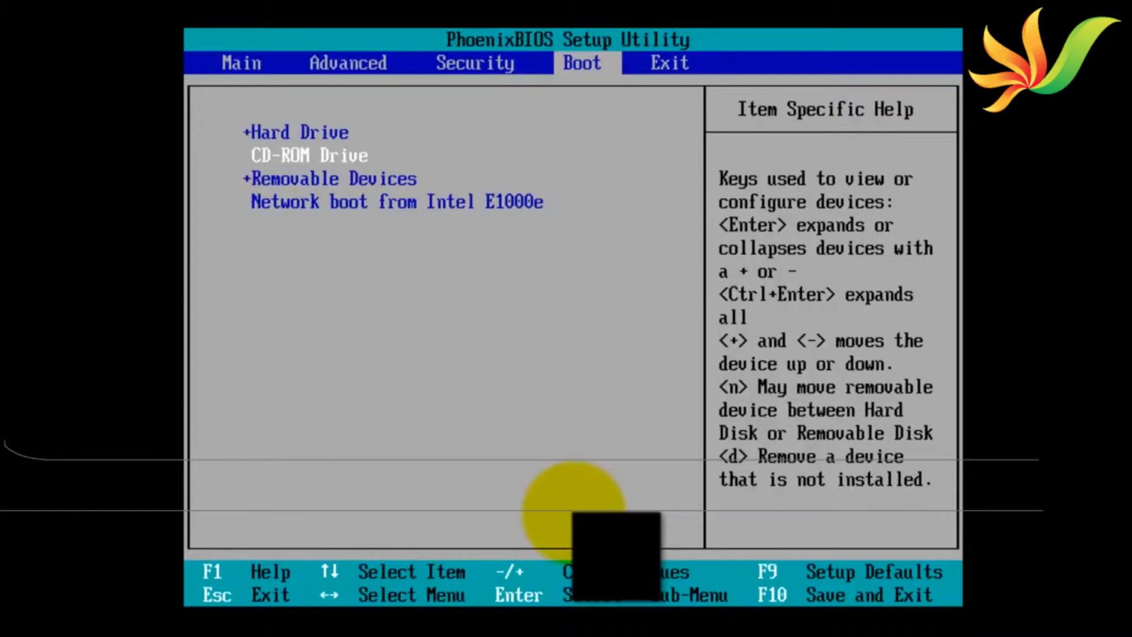
pyautogui.press('-')
pyautogui.press('Down')
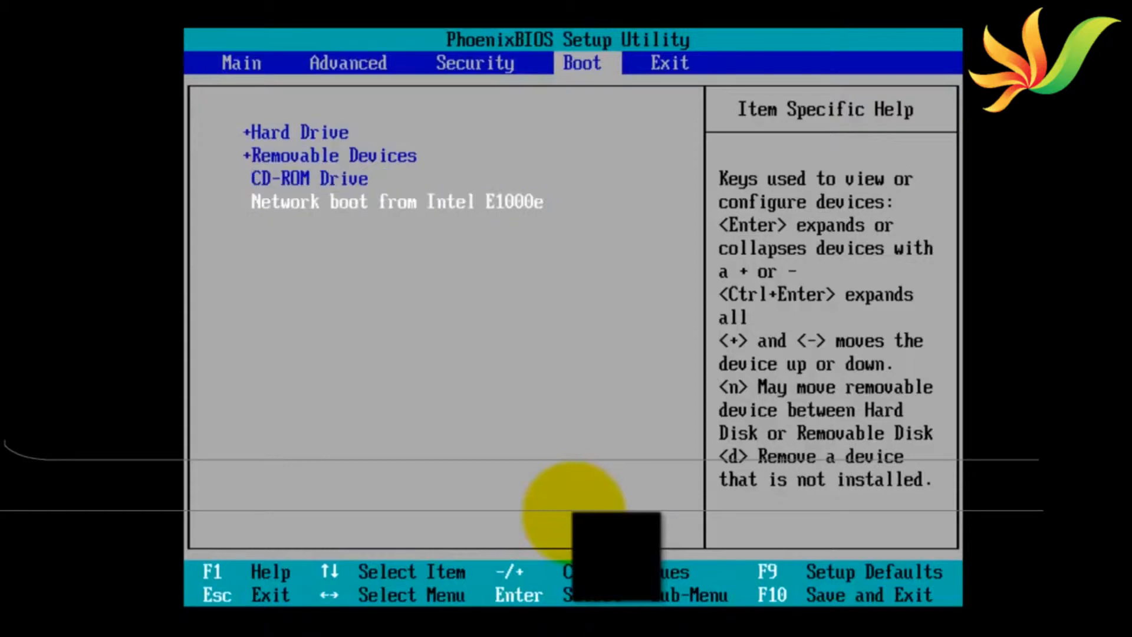
pyautogui.press('Up')
pyautogui.press('Up')
pyautogui.press('Up')
pyautogui.press('-')
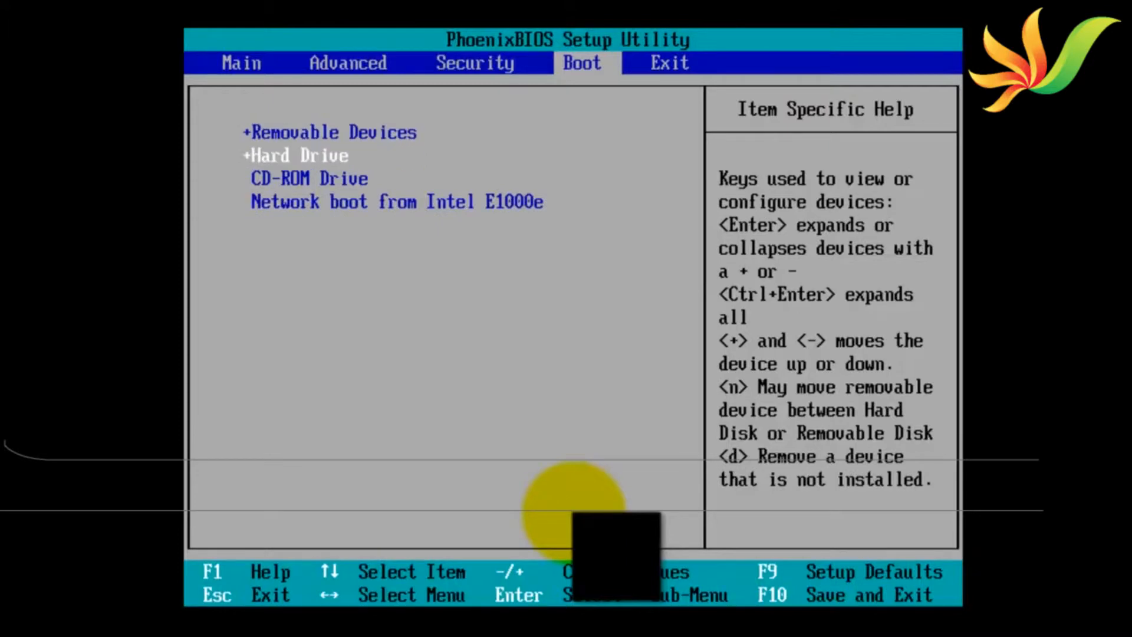
pyautogui.press('Up')
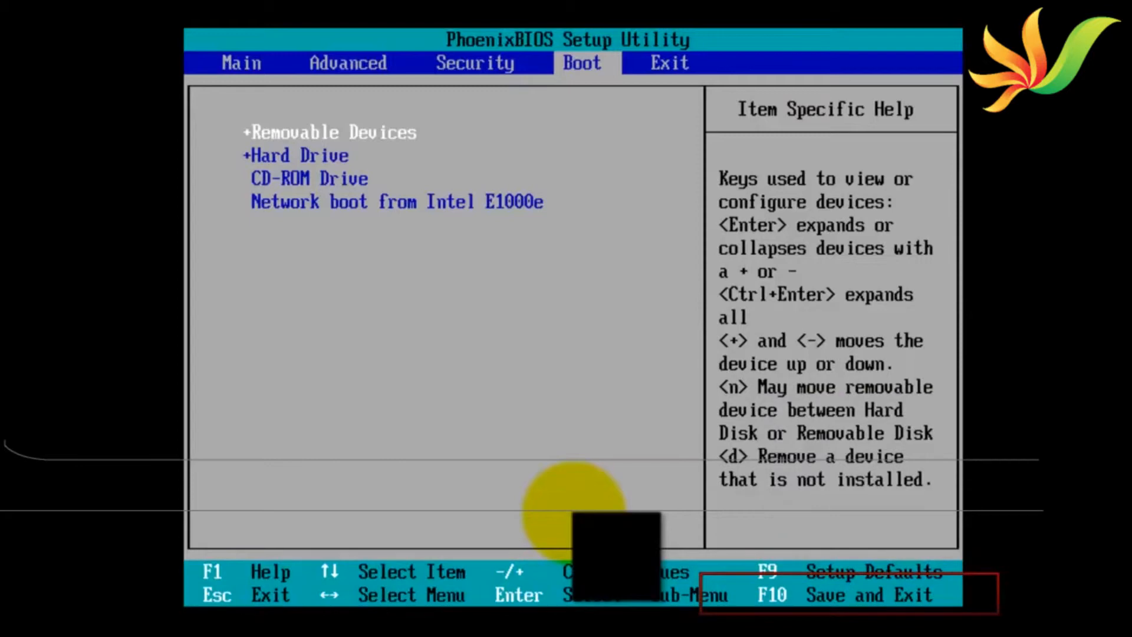
pyautogui.press('F10')
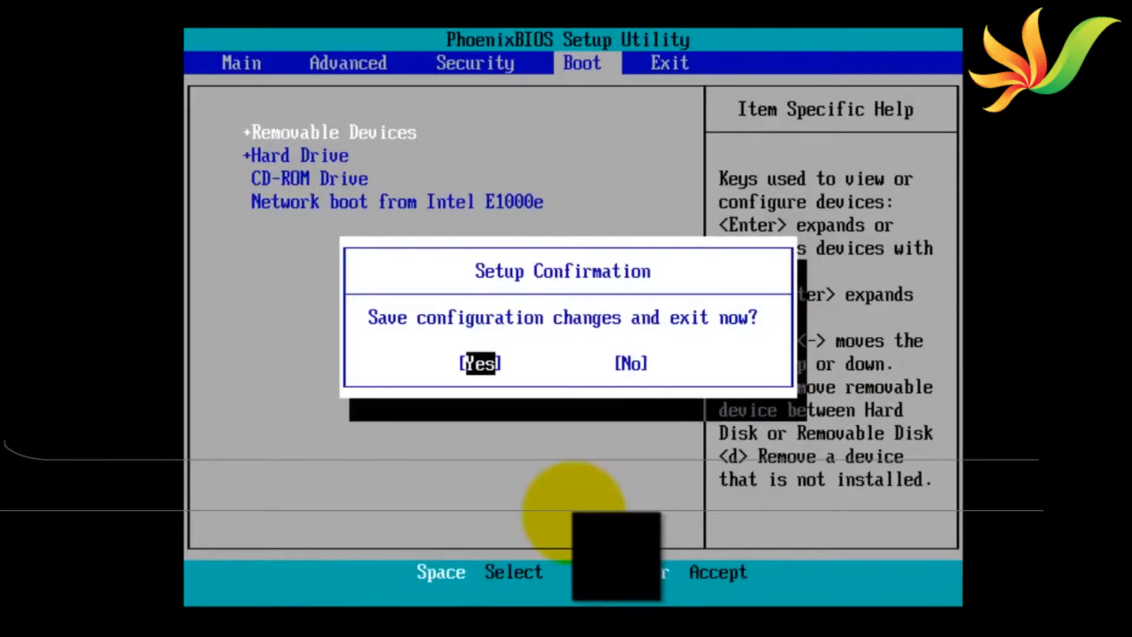
pyautogui.press('Return')
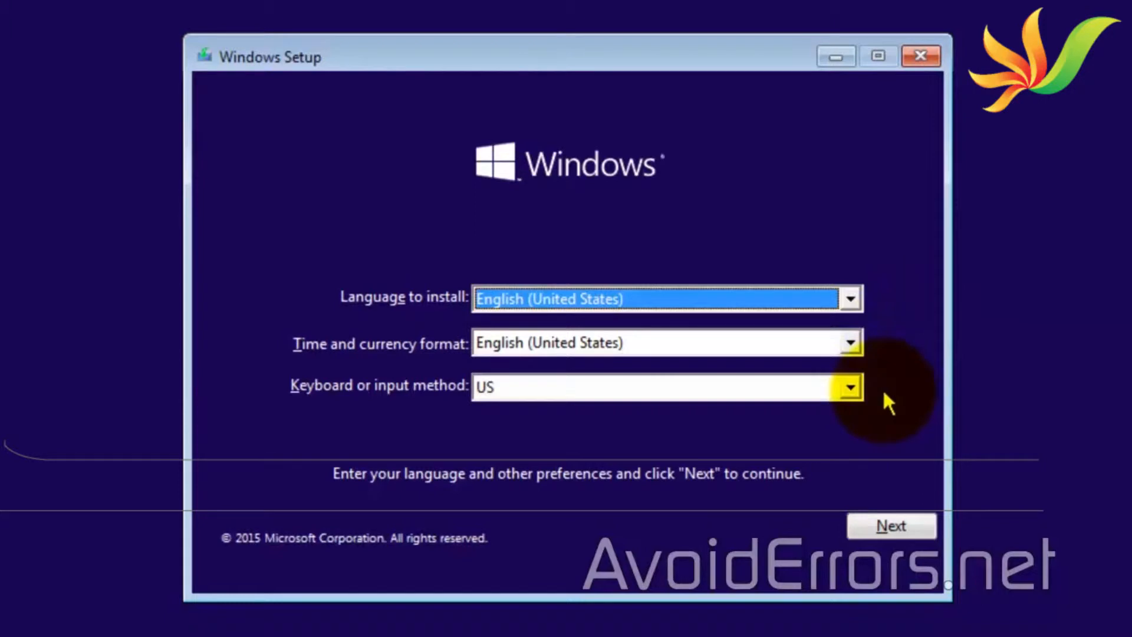
# - Start the Windows installation with the preset language and keyboard preferences, and skip entering the product key
pyautogui.click(860, 529)
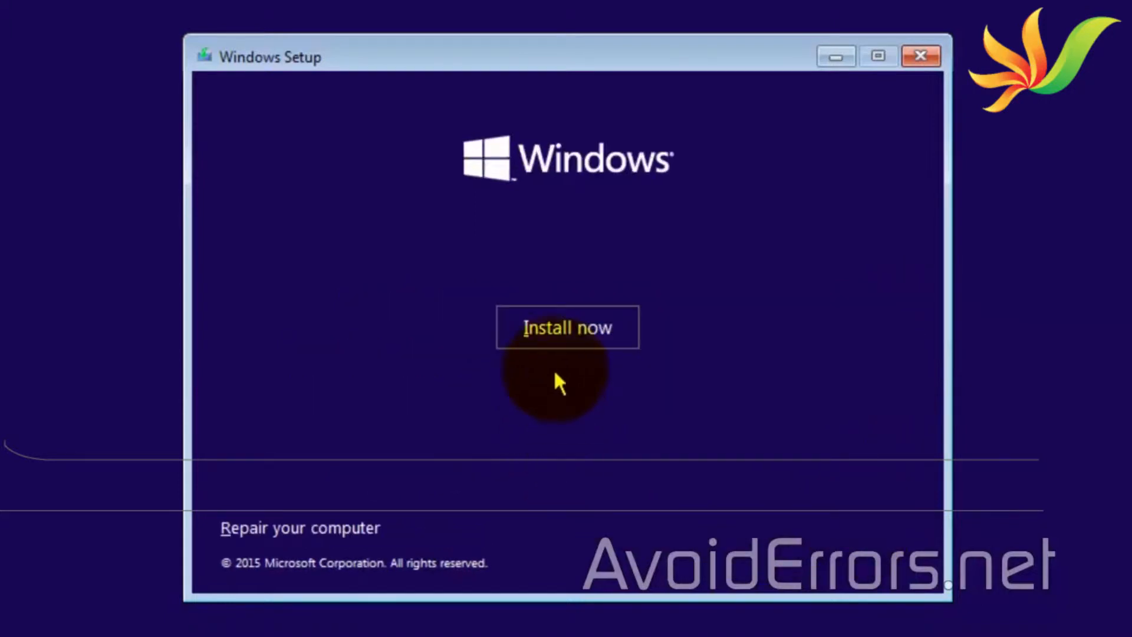
pyautogui.click(626, 336)
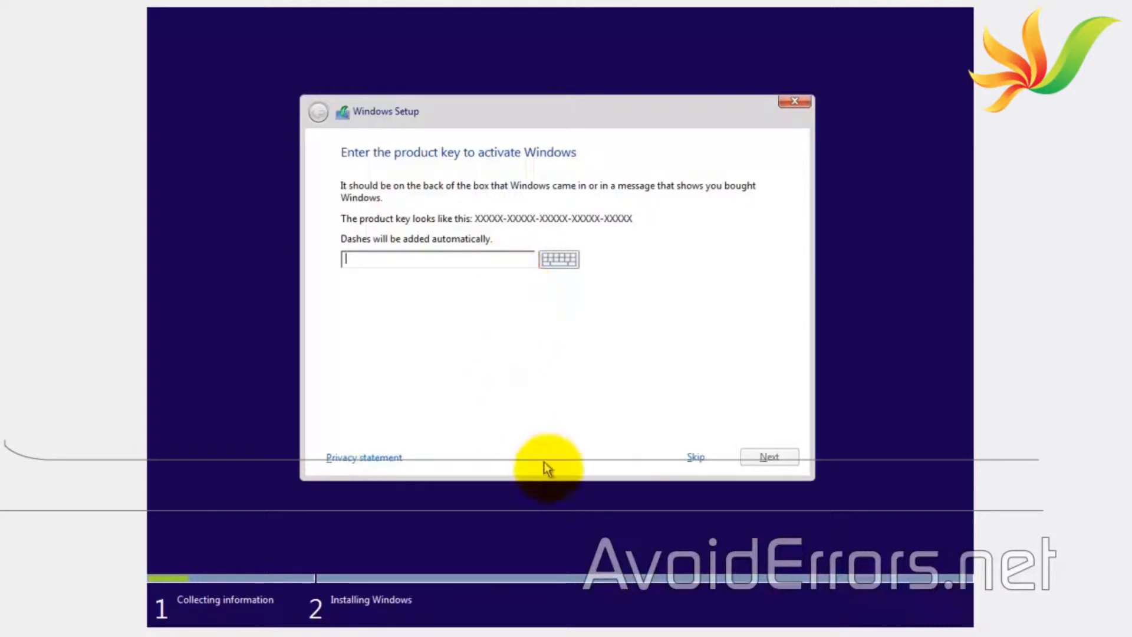
pyautogui.click(702, 457)
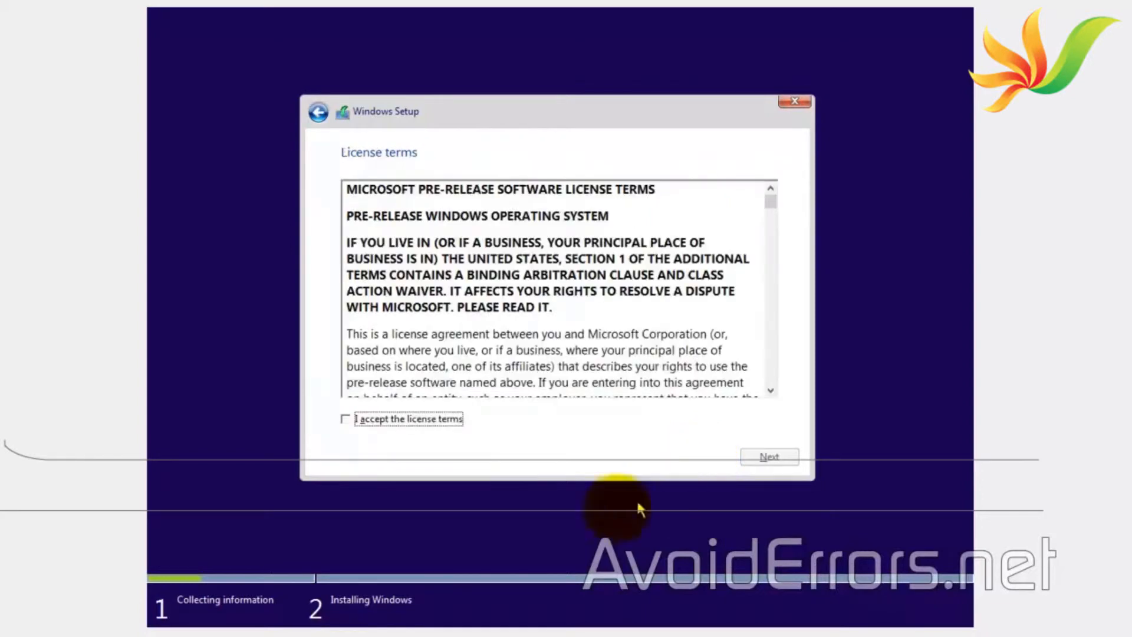
# - Accept the license terms and choose the Custom: Install Windows only (advanced) installation type
pyautogui.click(346, 421)
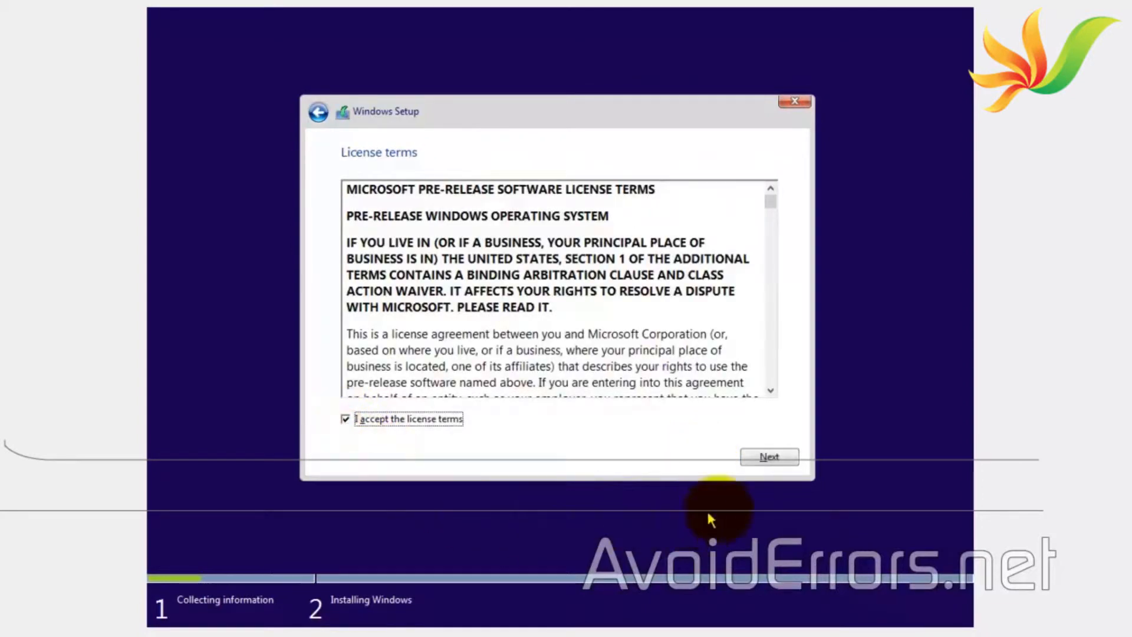
pyautogui.click(752, 460)
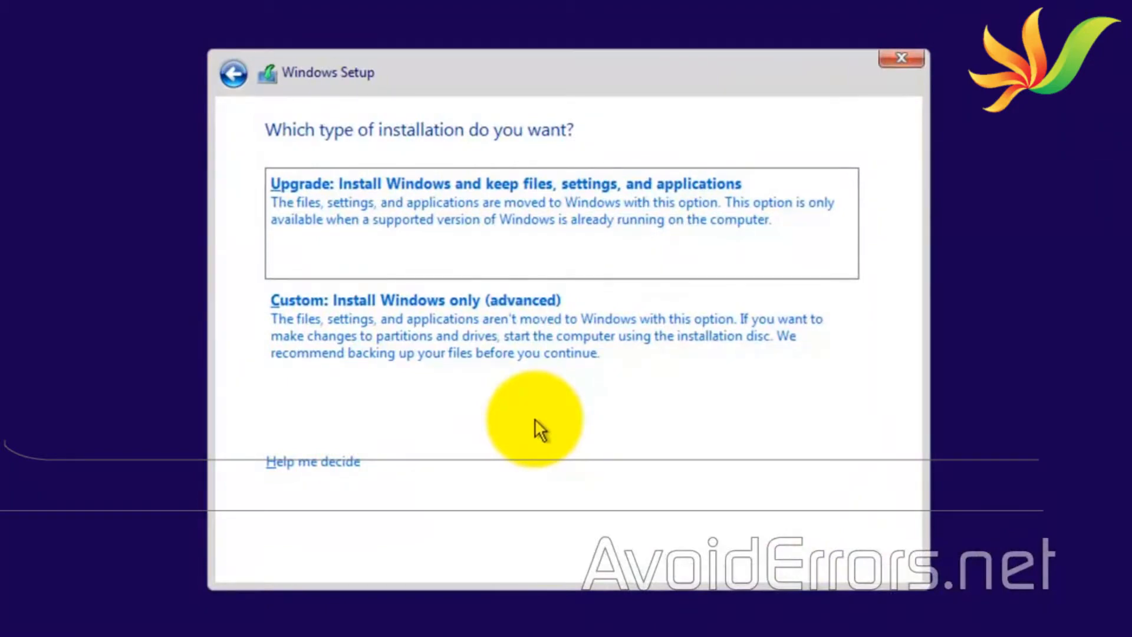
pyautogui.click(429, 360)
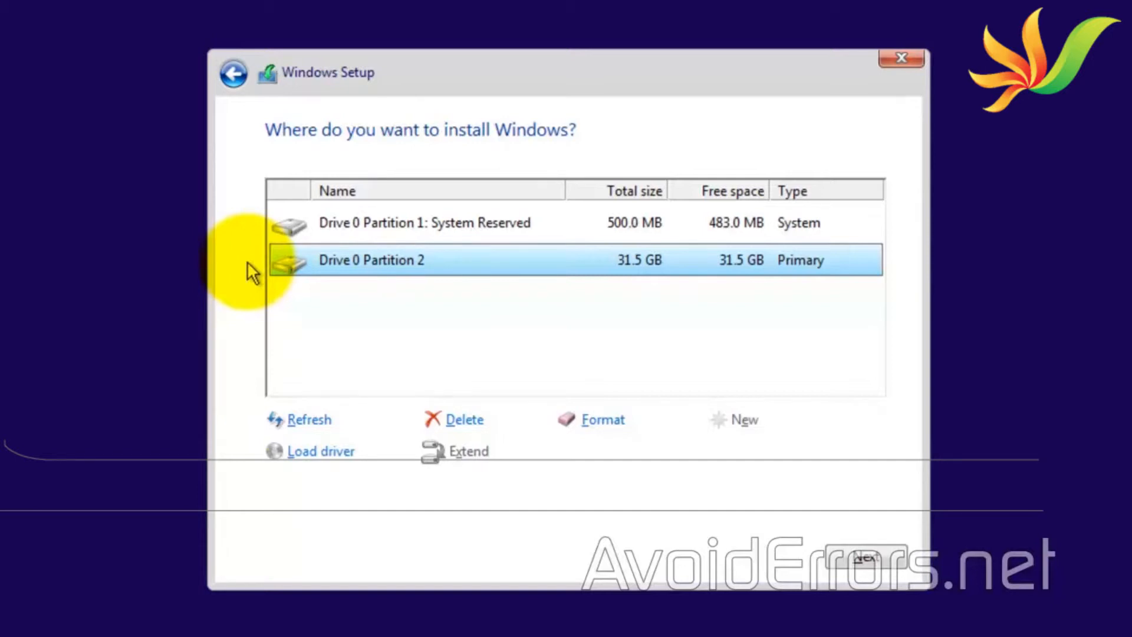
# - Delete Drive 0 Partition 2 and the System Reserved partition, and install Windows on the Drive 0 unallocated space
pyautogui.click(461, 422)
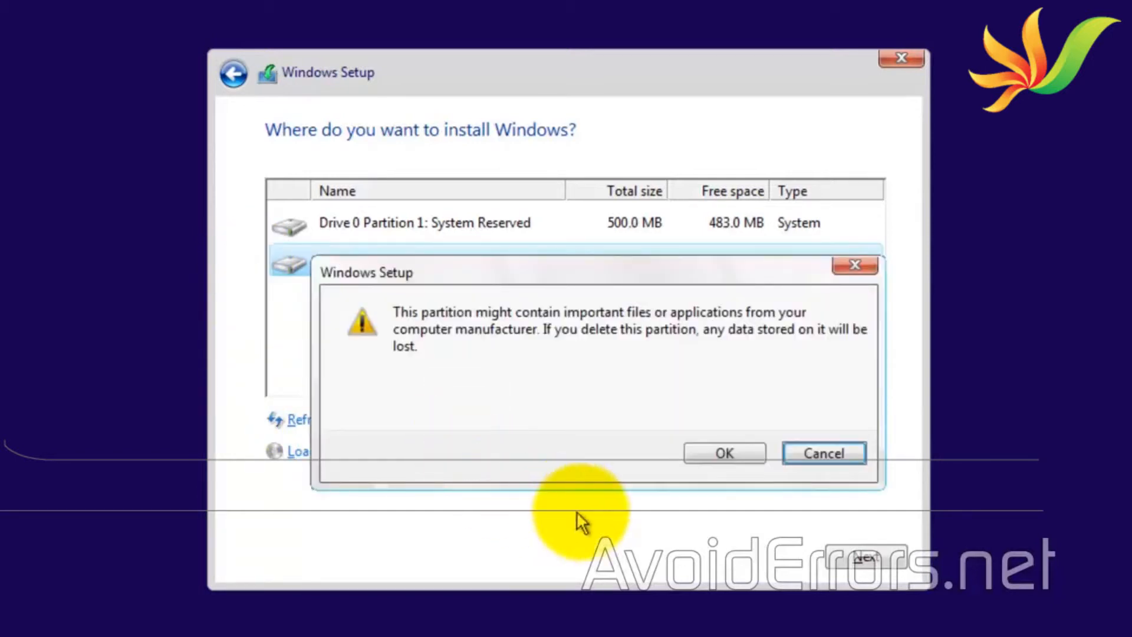
pyautogui.click(706, 453)
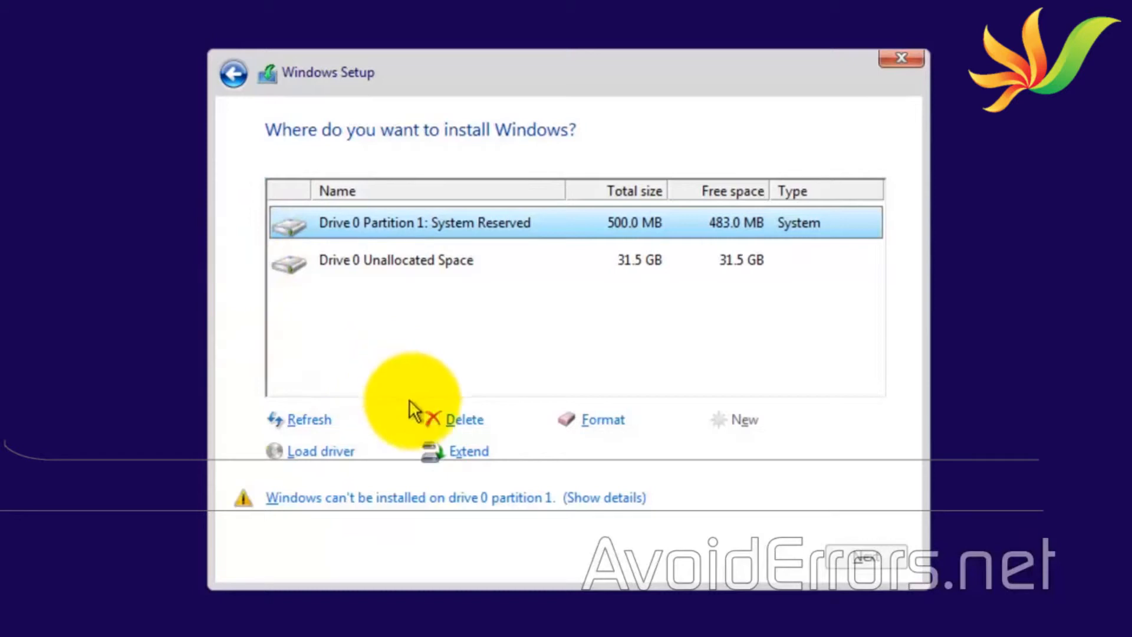
pyautogui.click(439, 422)
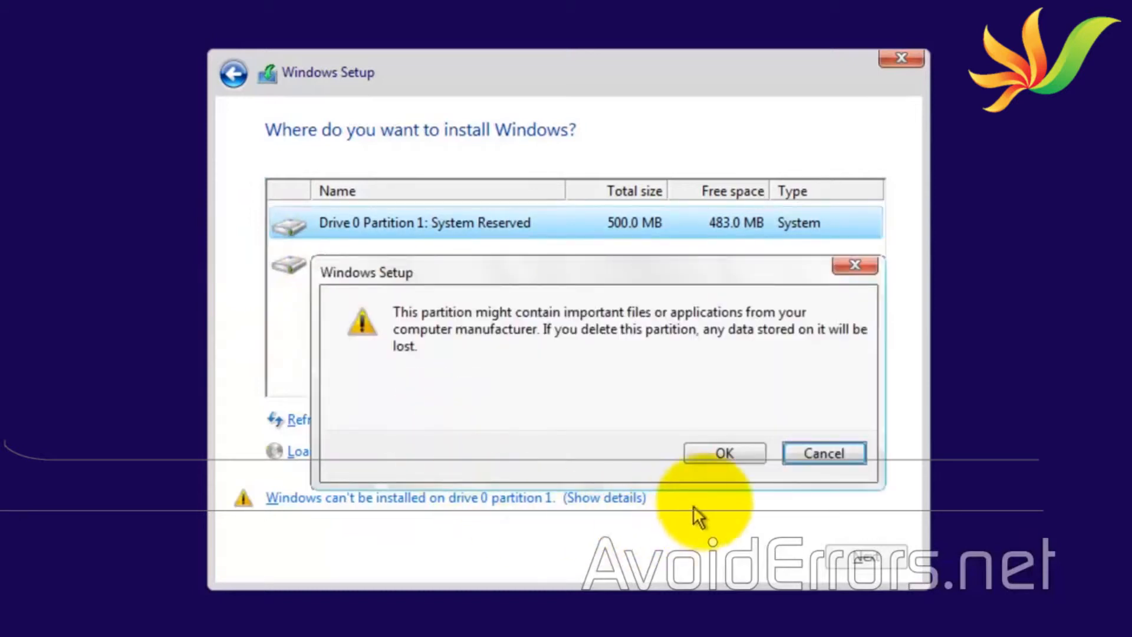
pyautogui.click(725, 454)
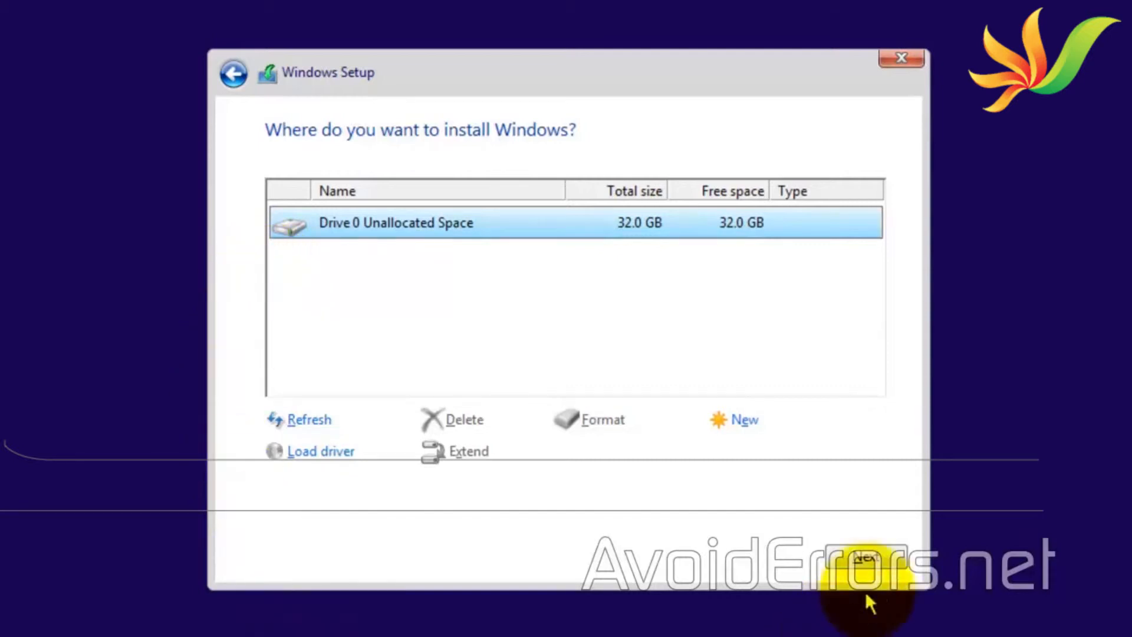
pyautogui.click(892, 568)
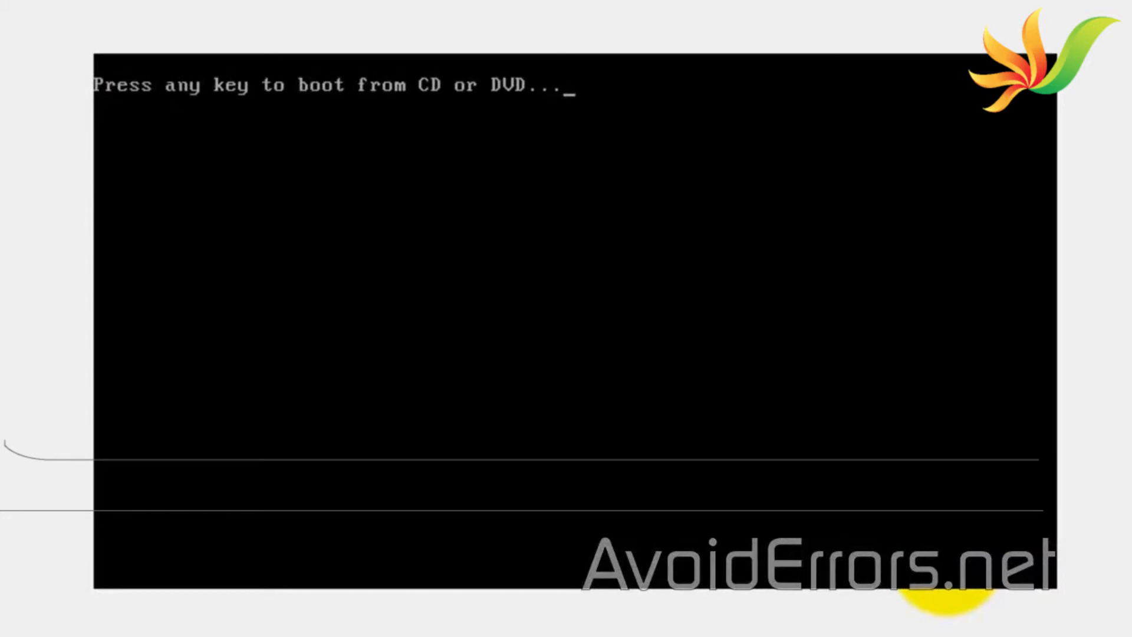
pyautogui.press('Return')
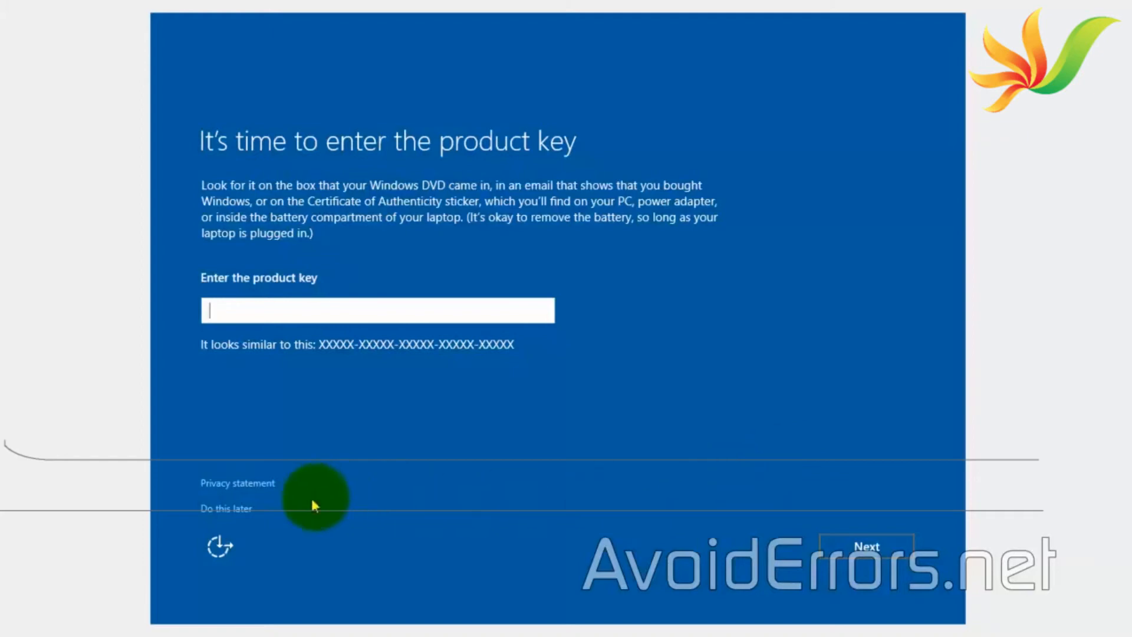
# - Postpone entering the product key and accept the Express settings for the Windows setup
pyautogui.click(245, 509)
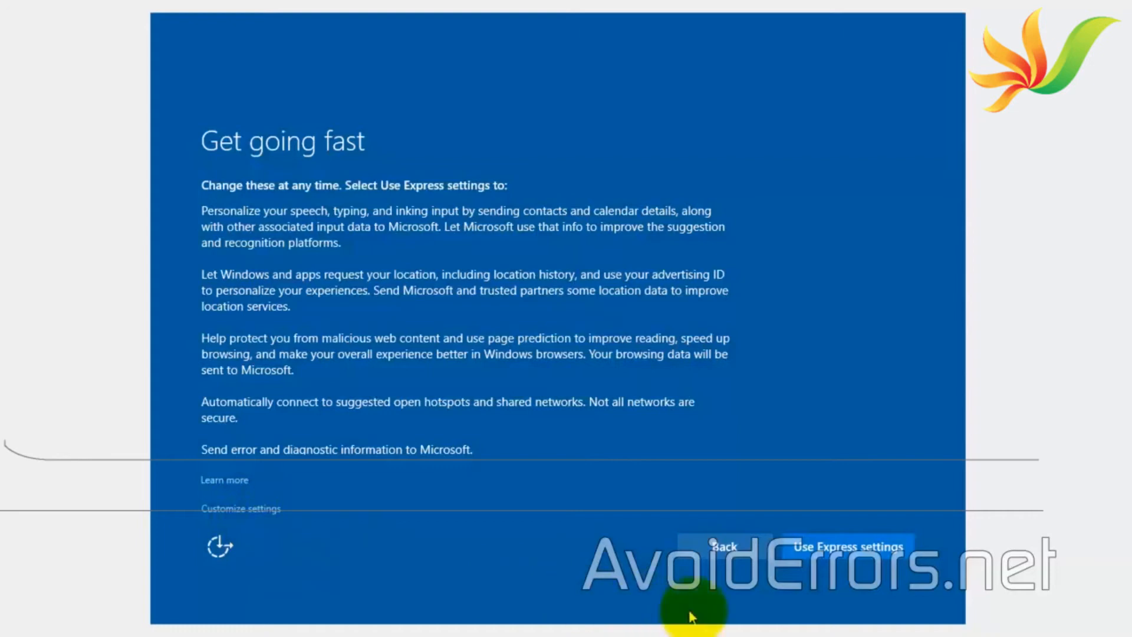
pyautogui.click(833, 554)
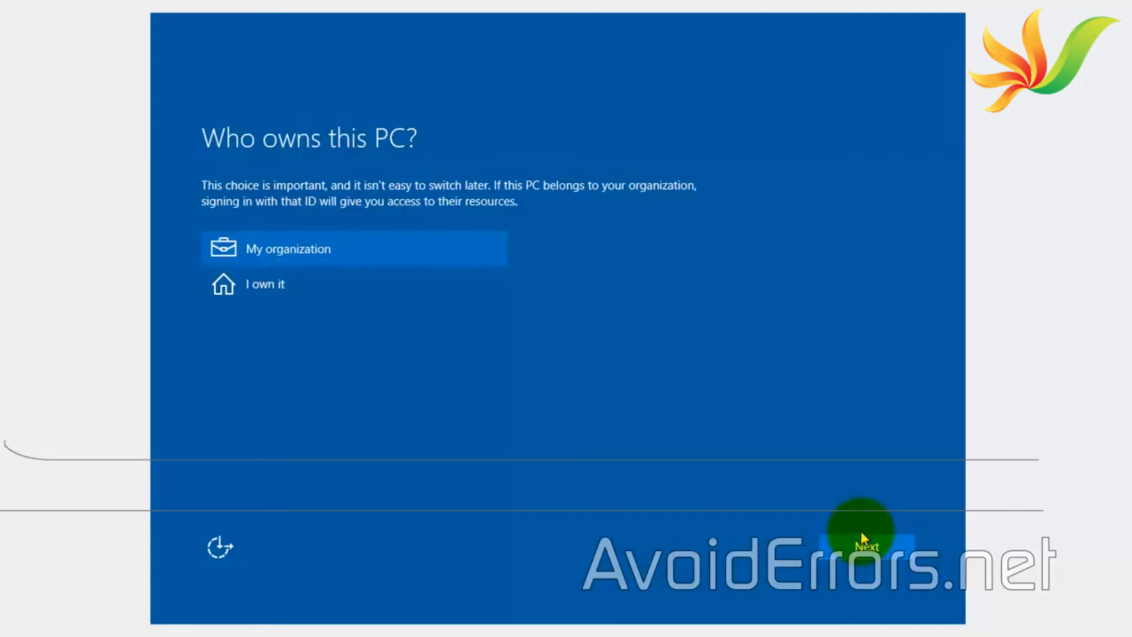
# - Set the PC's ownership to I own it and skip signing in with a Microsoft account
pyautogui.click(291, 285)
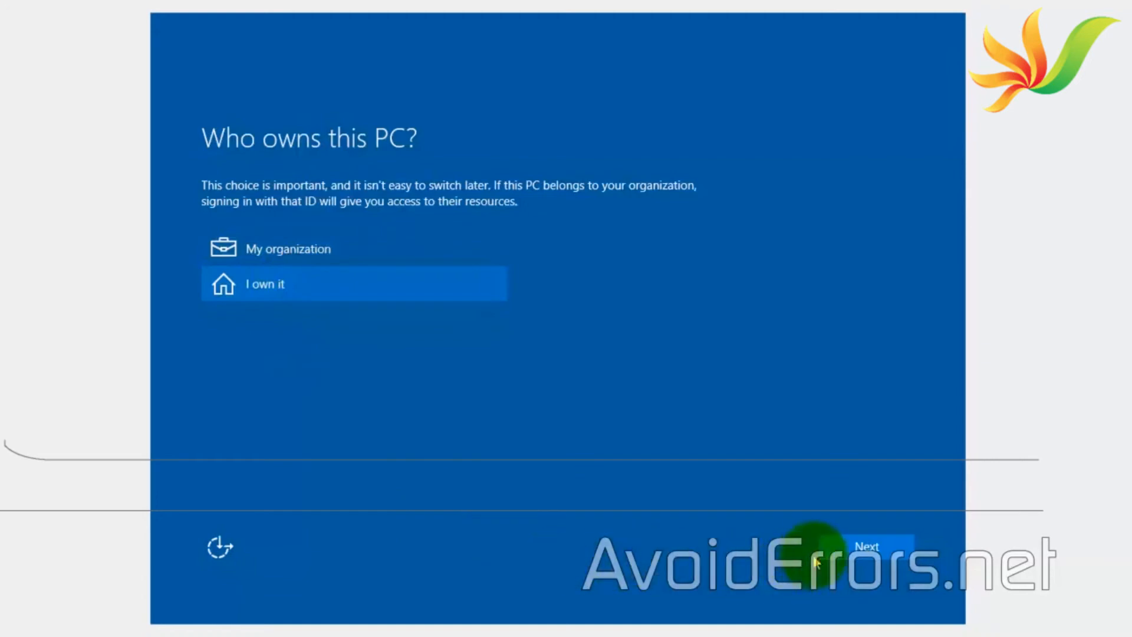
pyautogui.click(834, 552)
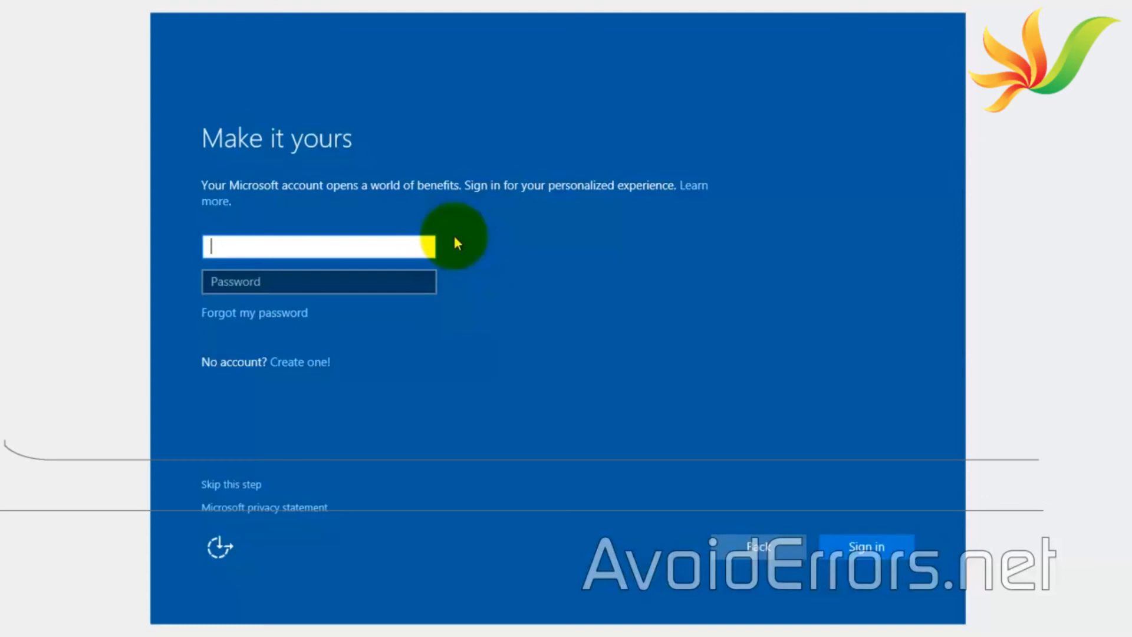
pyautogui.click(246, 489)
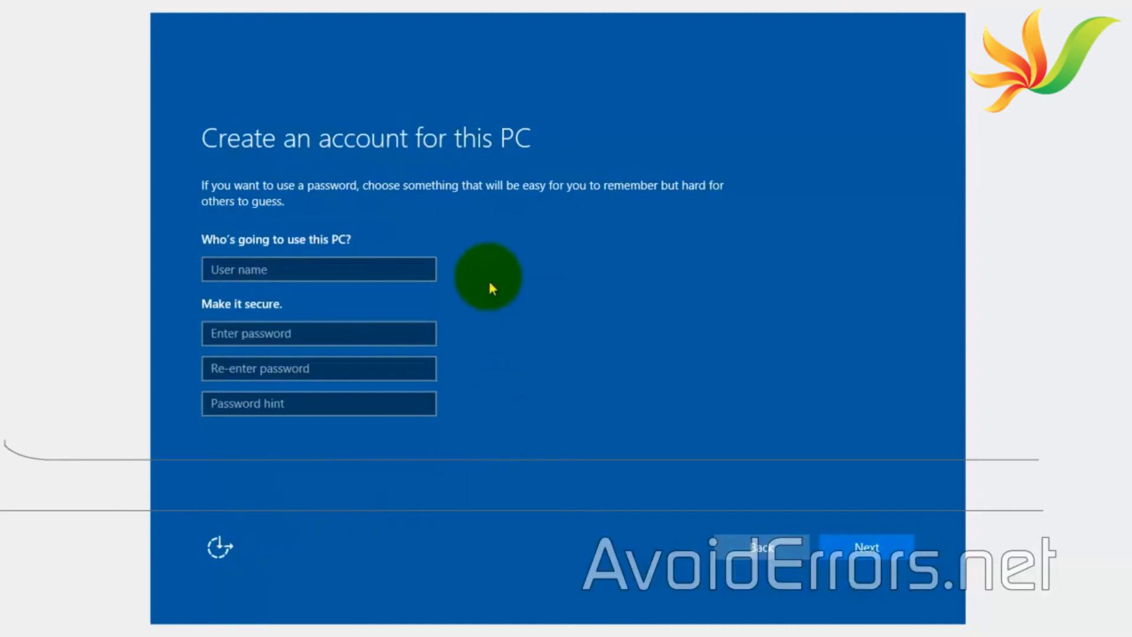
# - Create a local account for this PC with the user name AvoidErrors and no password
pyautogui.click(418, 269)
pyautogui.write('AvoidErrors')
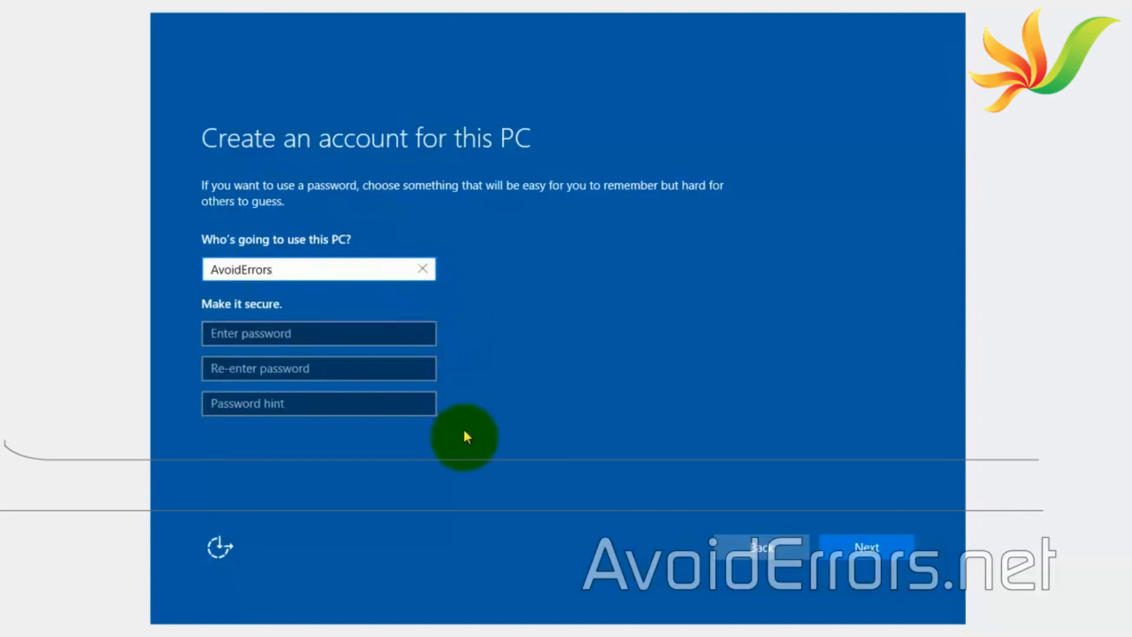
pyautogui.click(852, 561)
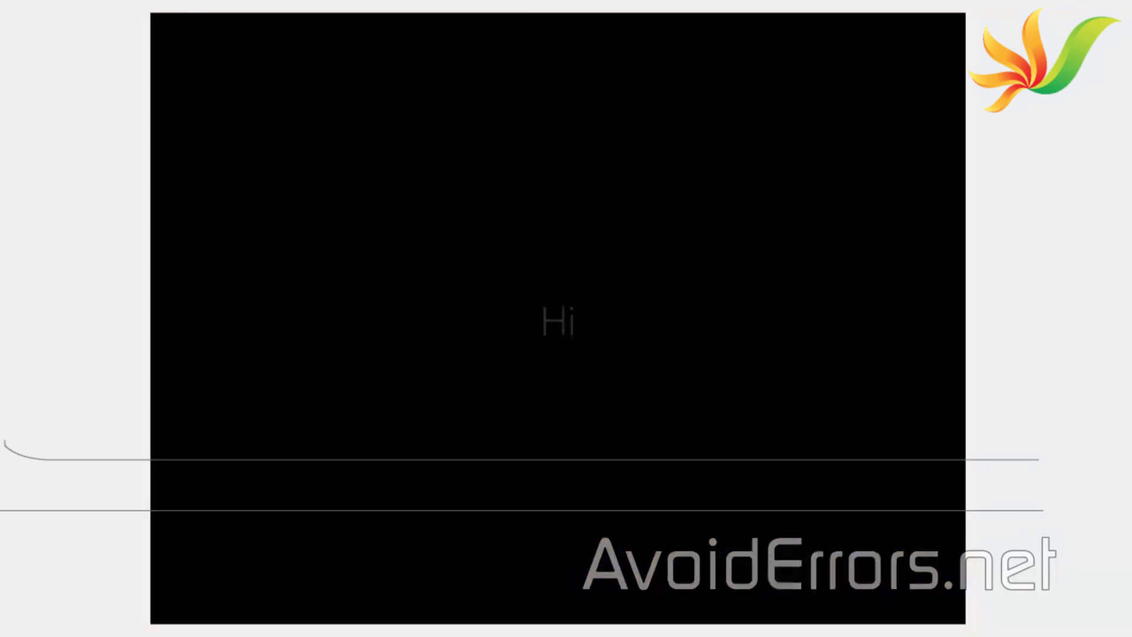